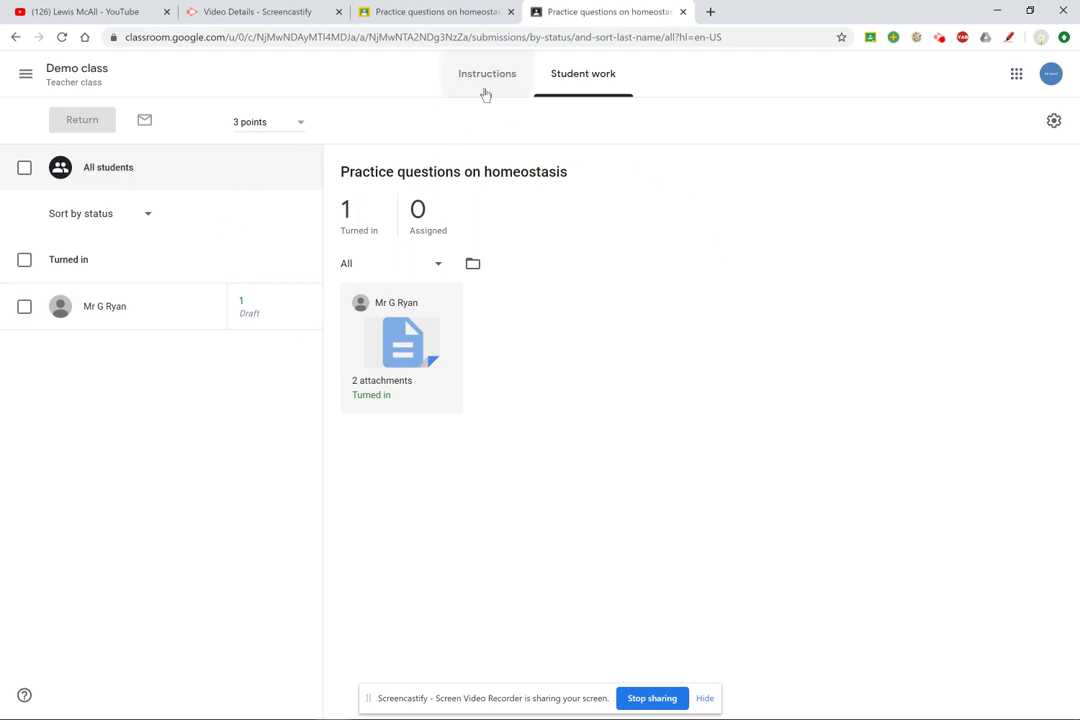
Step: Open the student's handed-in Q4 answer sheet in the Classroom grading view
left_click(487, 94)
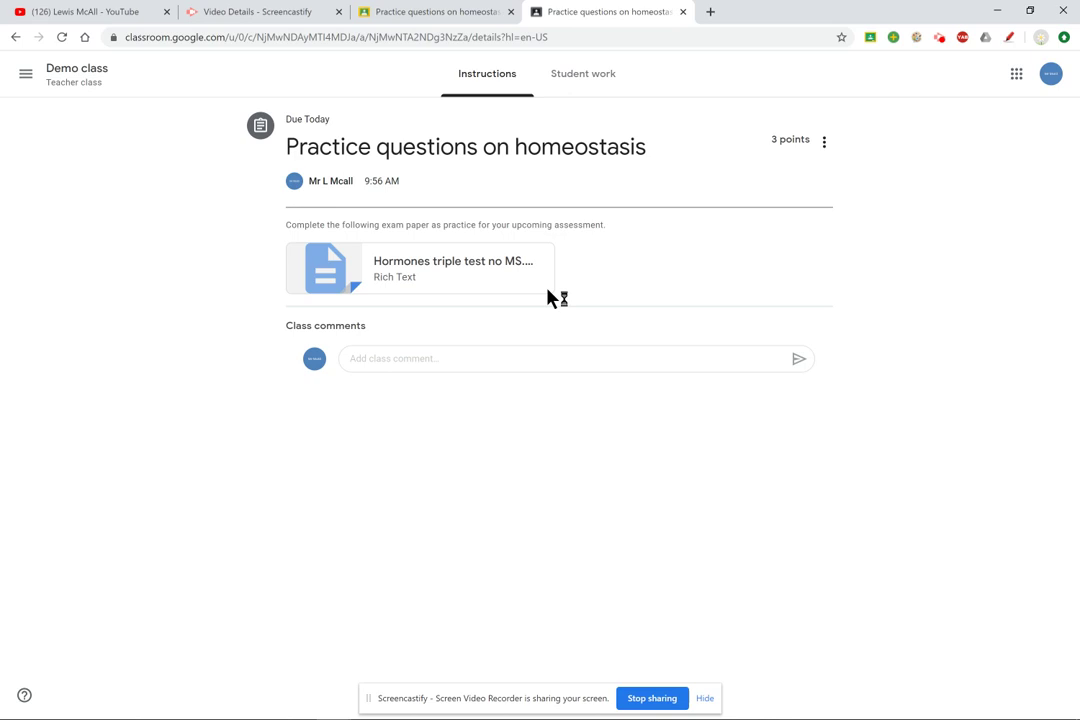
left_click(588, 79)
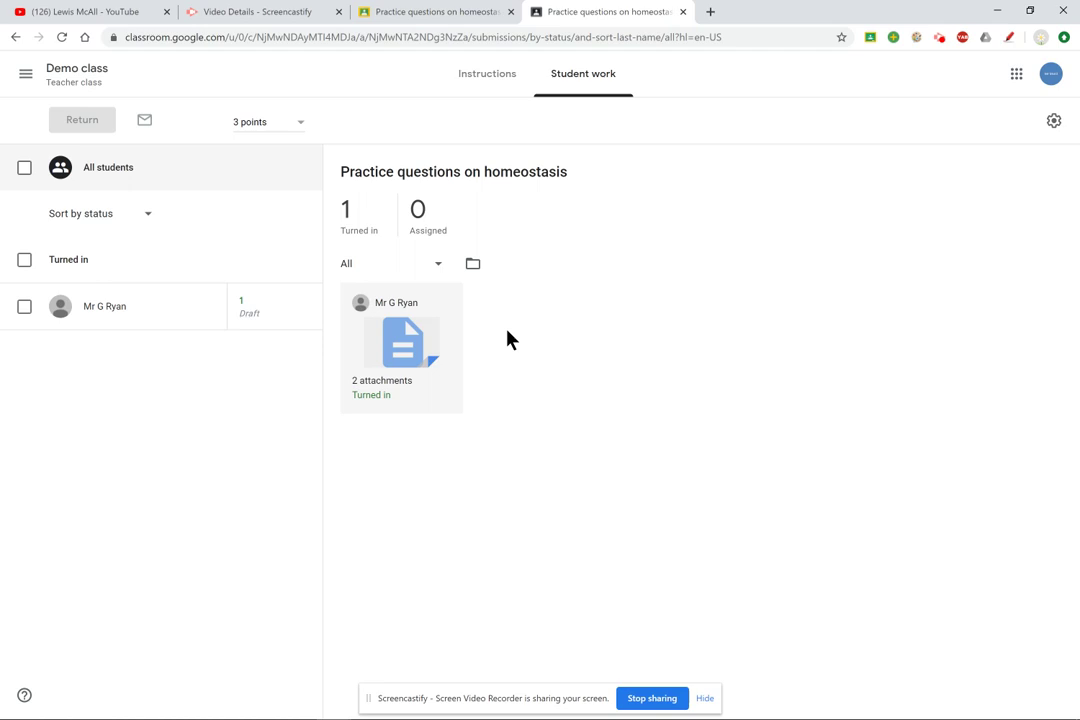
left_click(443, 13)
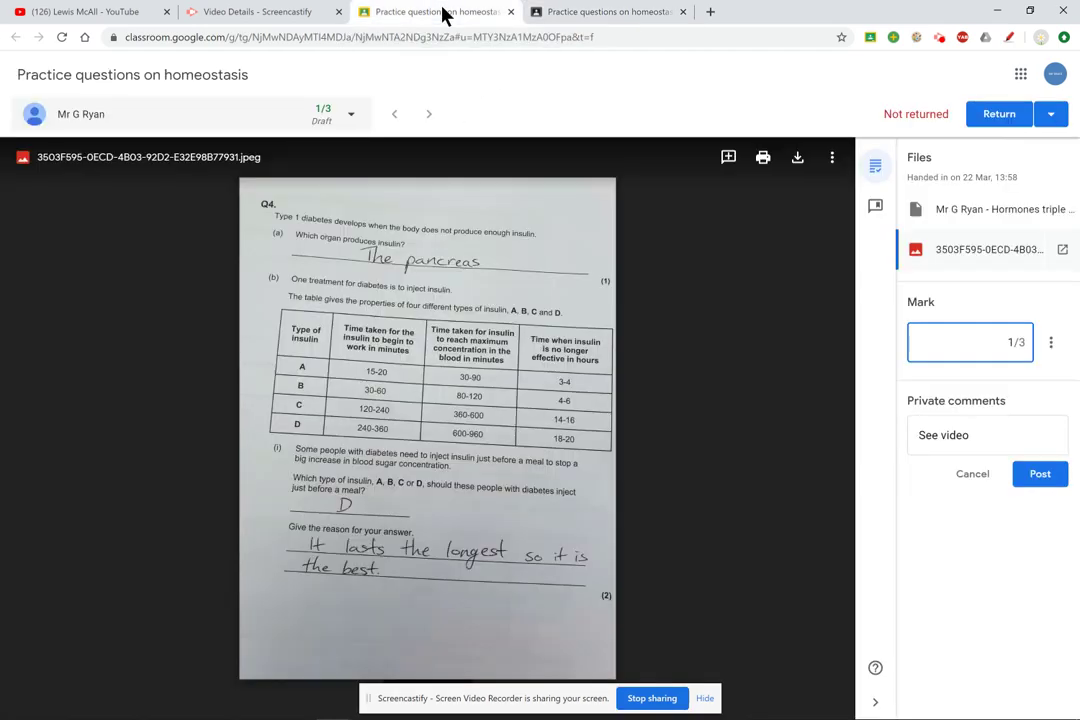
left_click(588, 18)
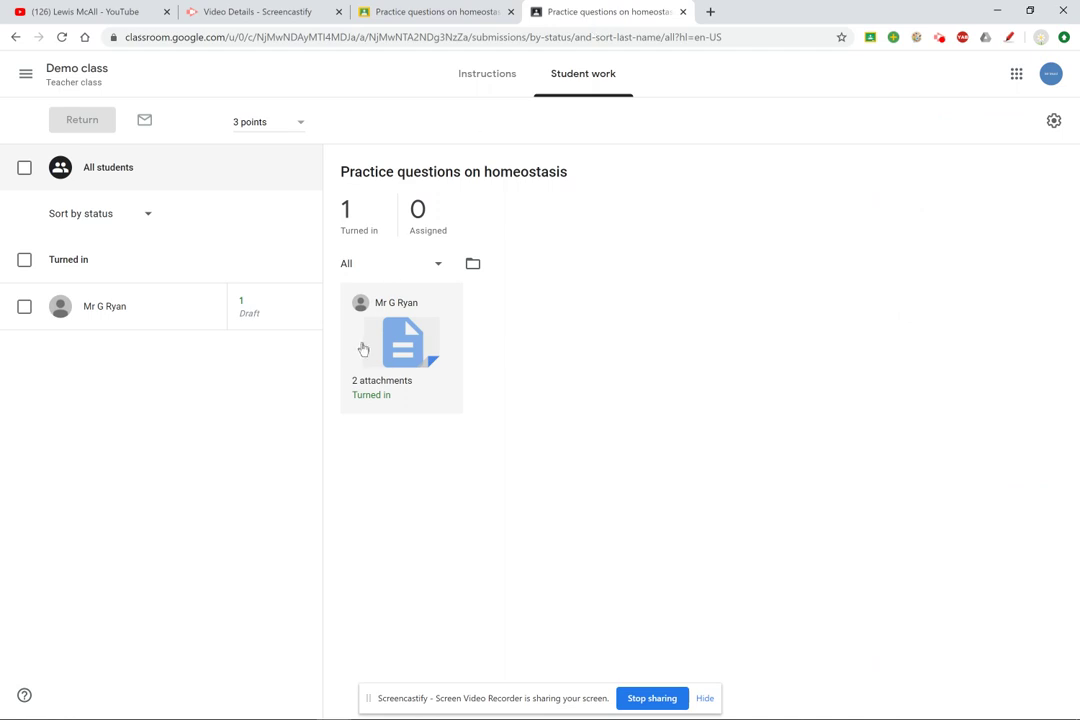
left_click(455, 20)
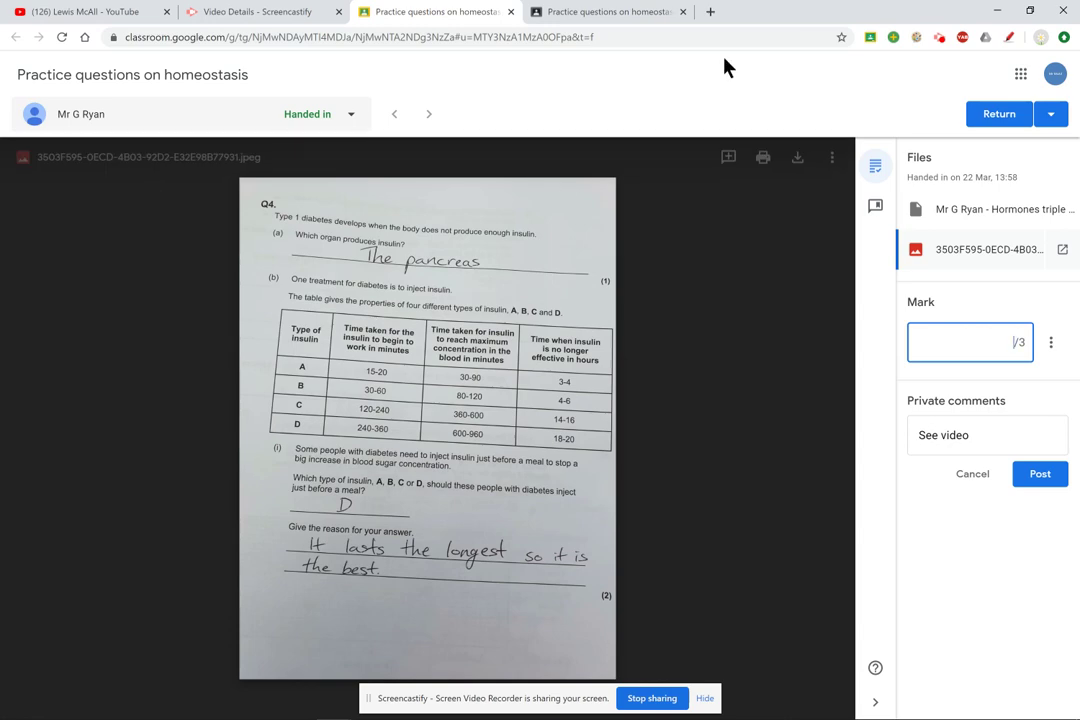
Step: Dock the Classroom window beside the page-13 mark scheme and collapse the grading panel
left_click_drag(827, 12, 3, 93)
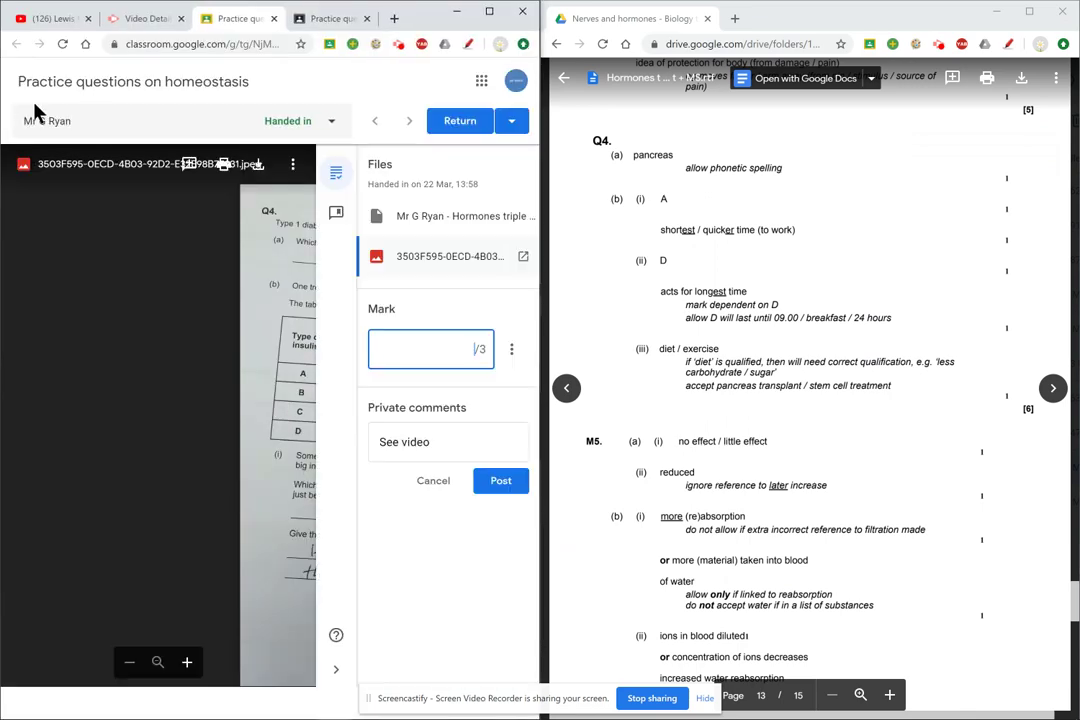
left_click(336, 704)
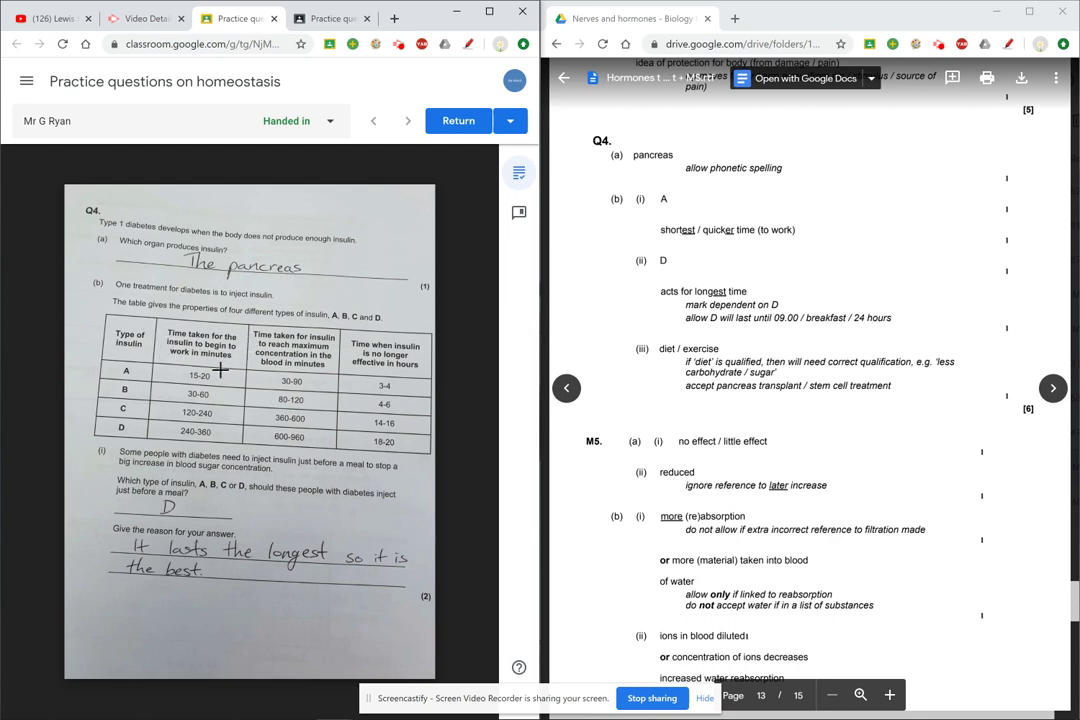
mouse_move(378, 712)
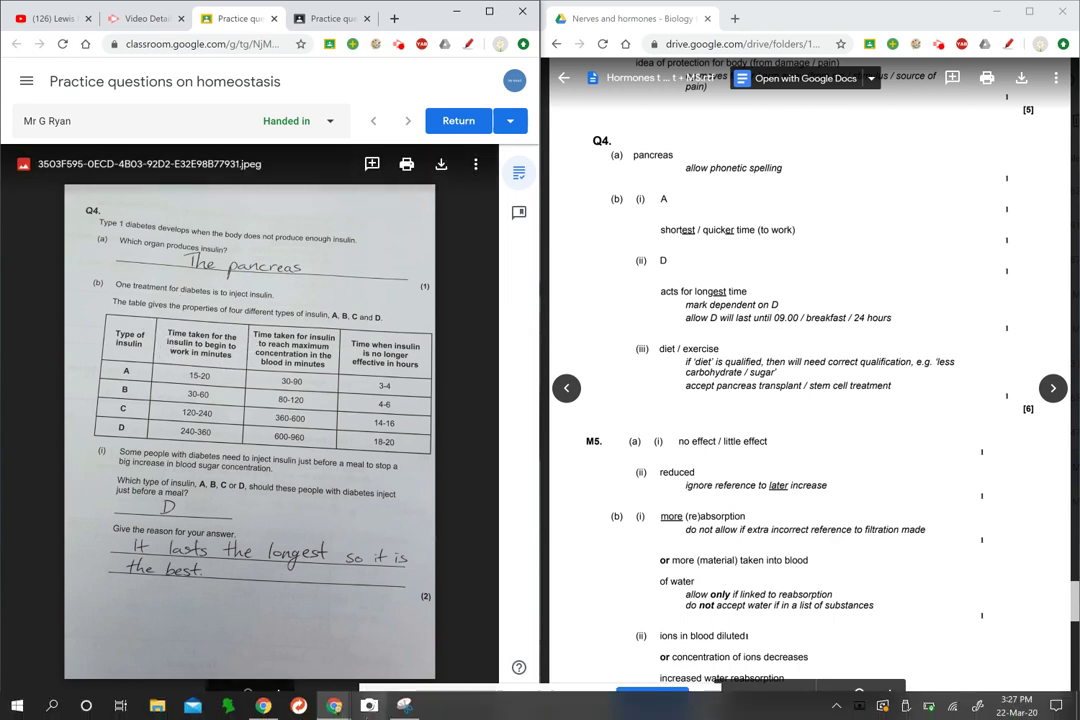
left_click(376, 708)
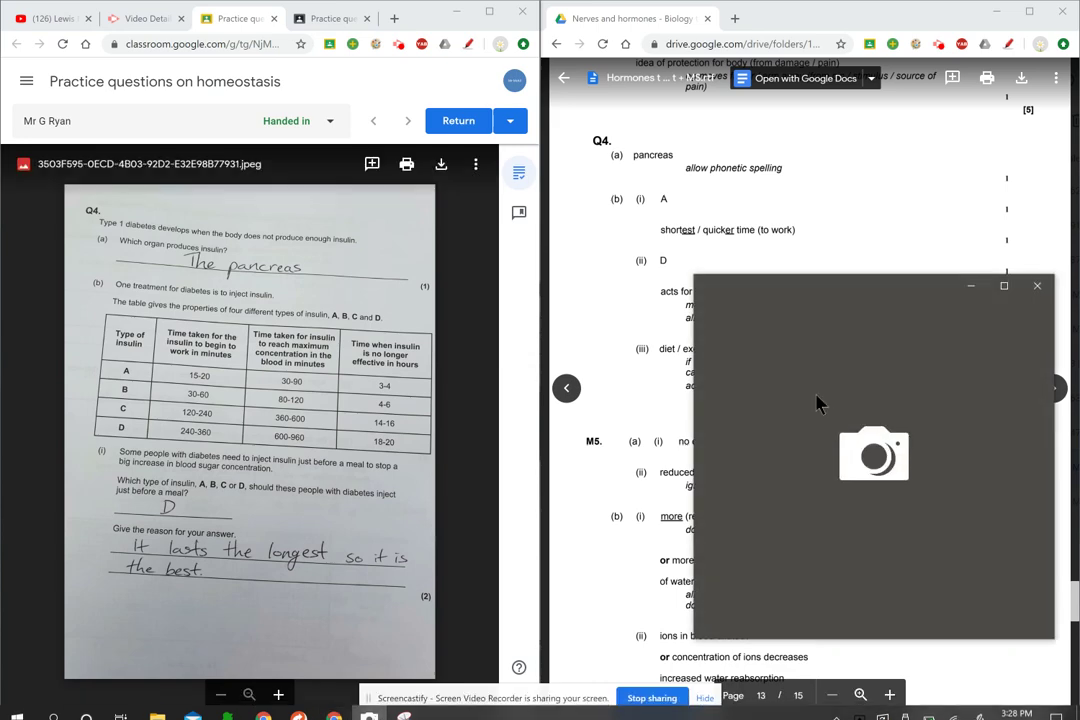
left_click(1004, 285)
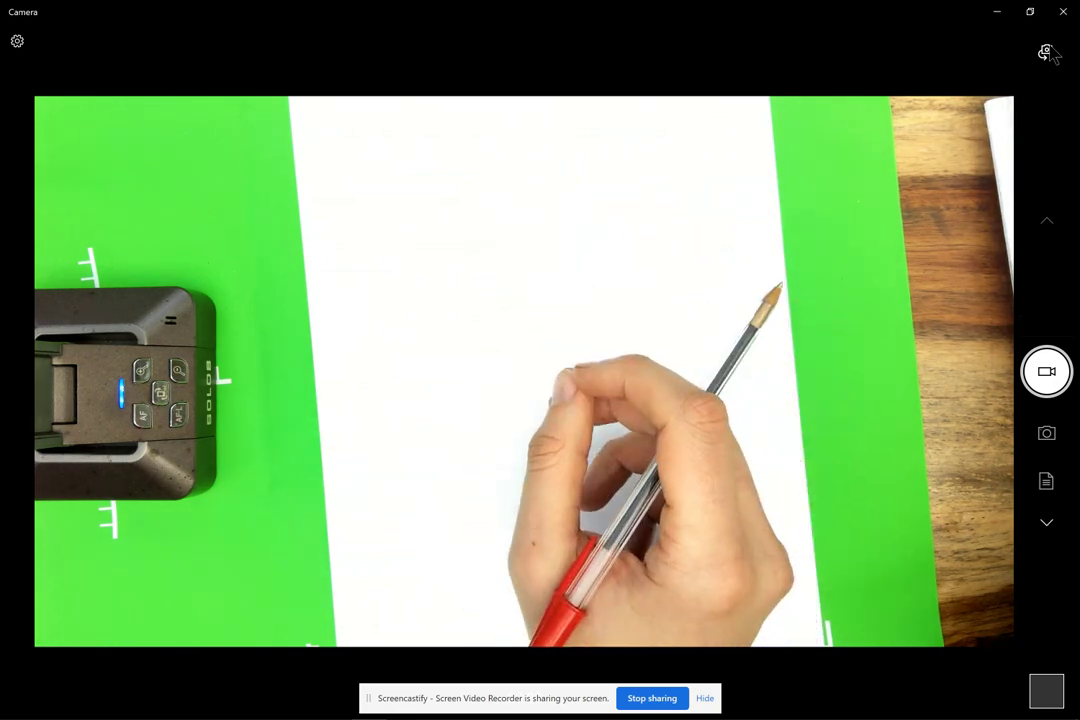
left_click(997, 12)
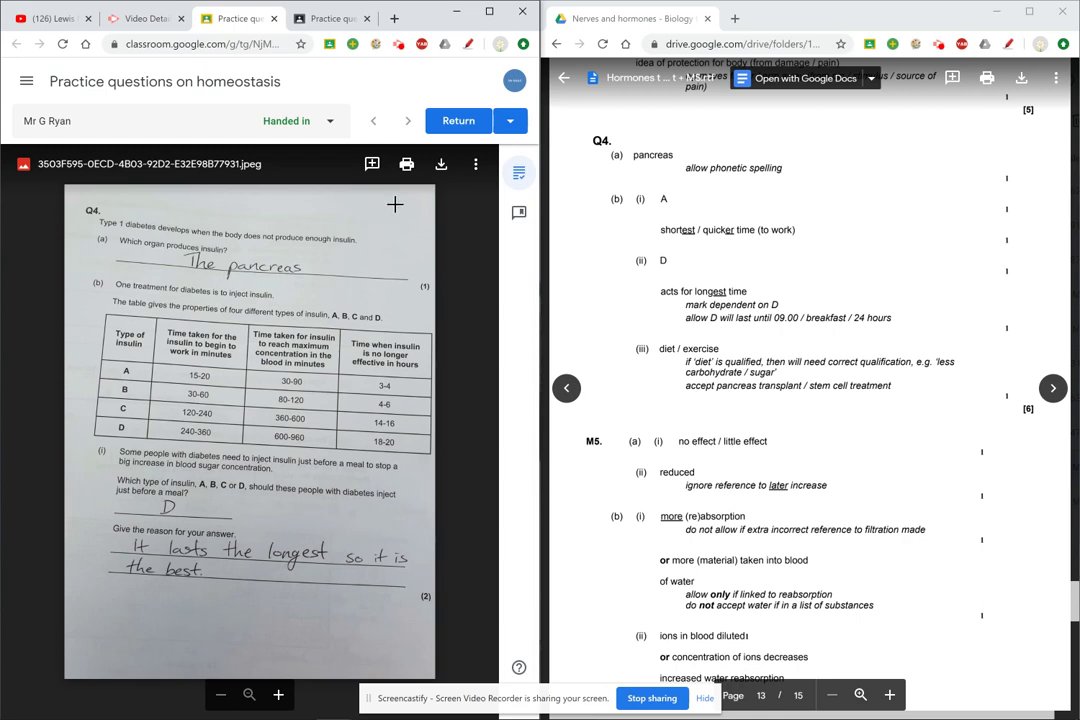
Step: Maximize Classroom, enter a mark of 1 out of 3, and post the 'See video' comment
left_click(489, 12)
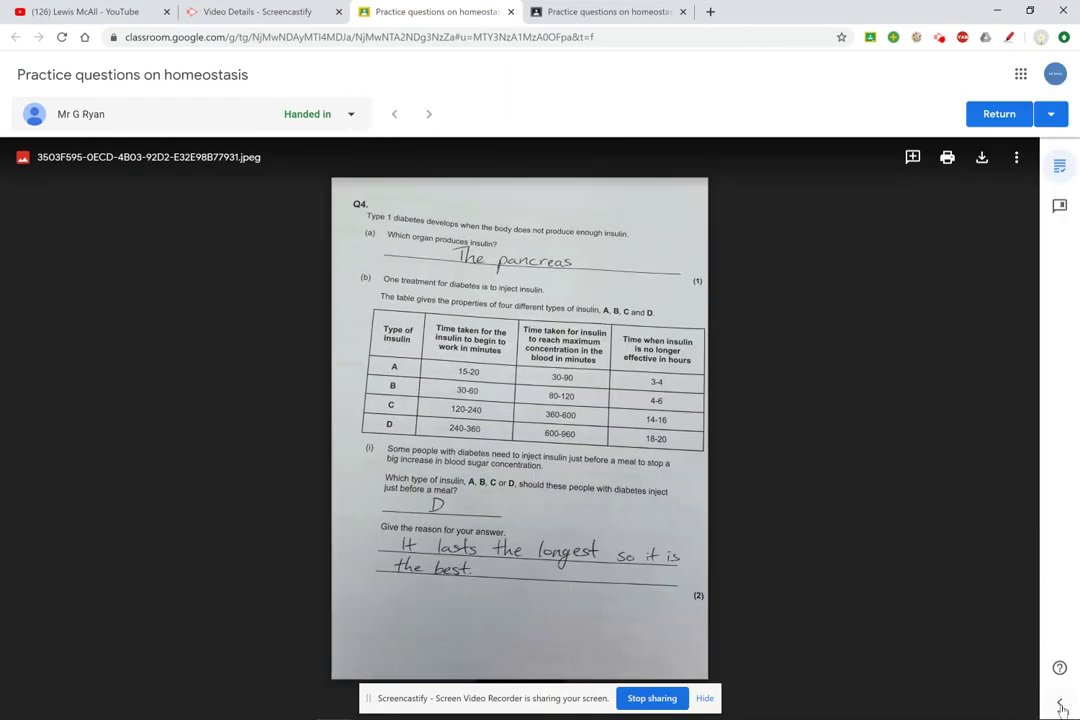
left_click(1061, 706)
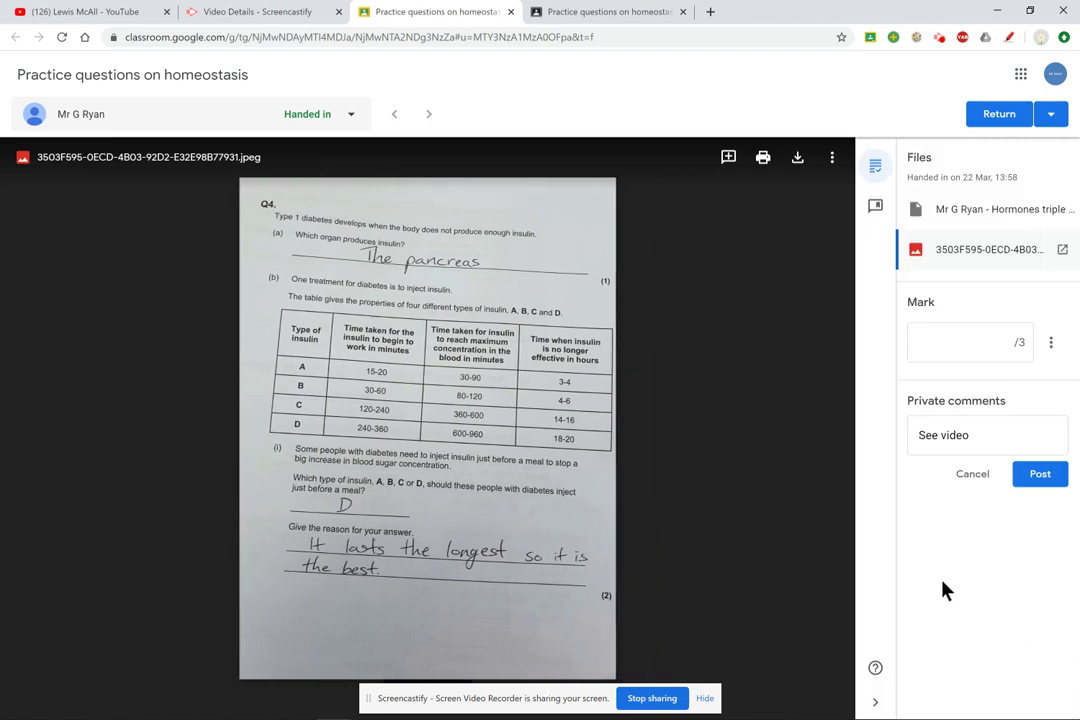
left_click(965, 342)
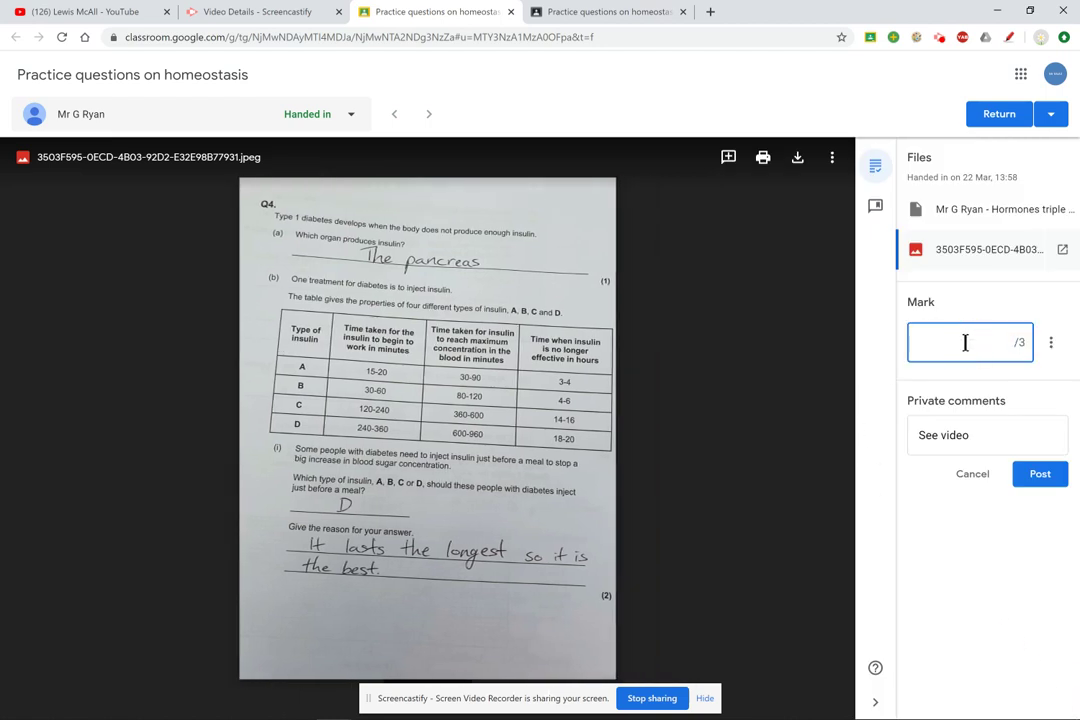
type("1")
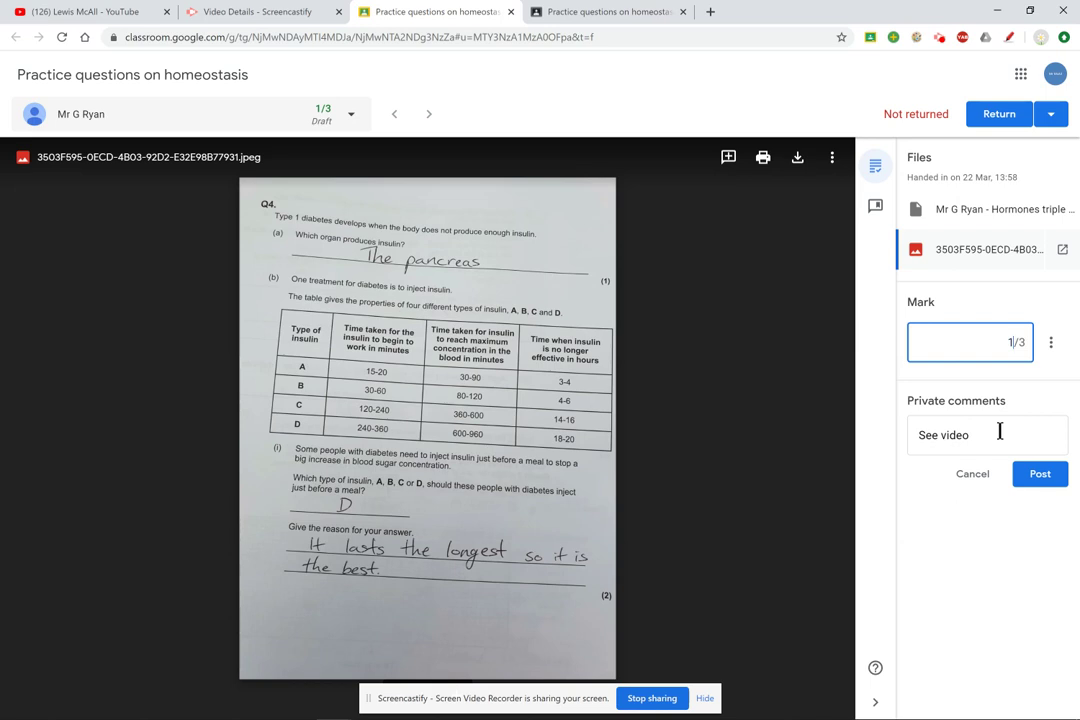
left_click(1031, 476)
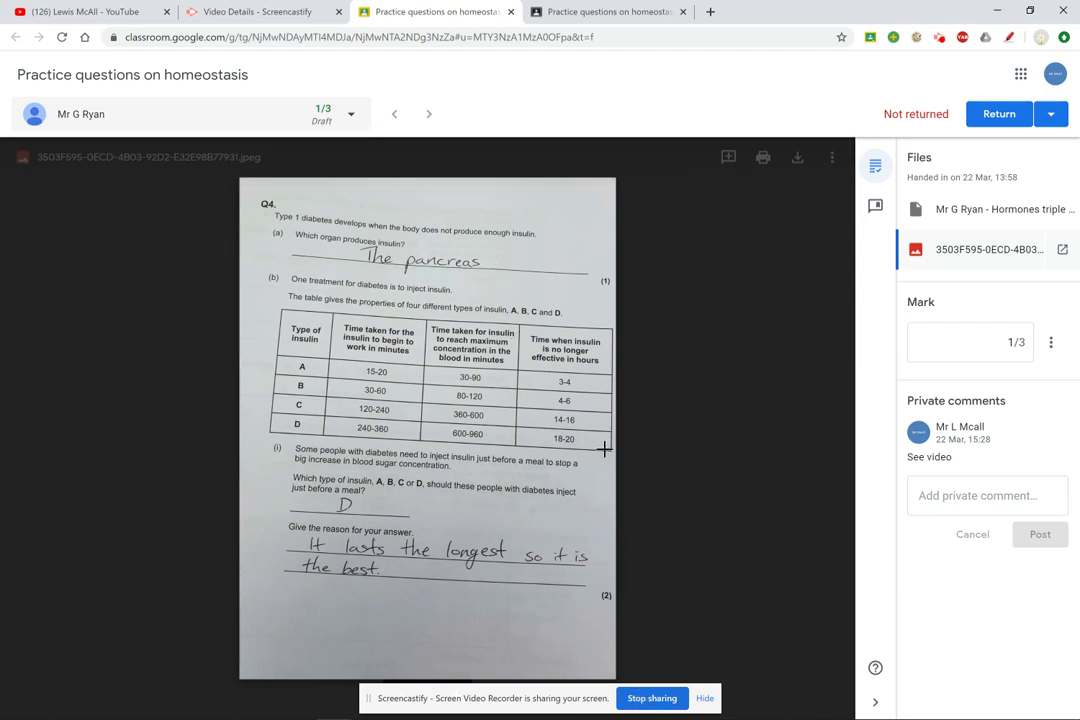
Step: Check Student work, then return to the 4:37 recording's Screencastify Video Details page
left_click(252, 14)
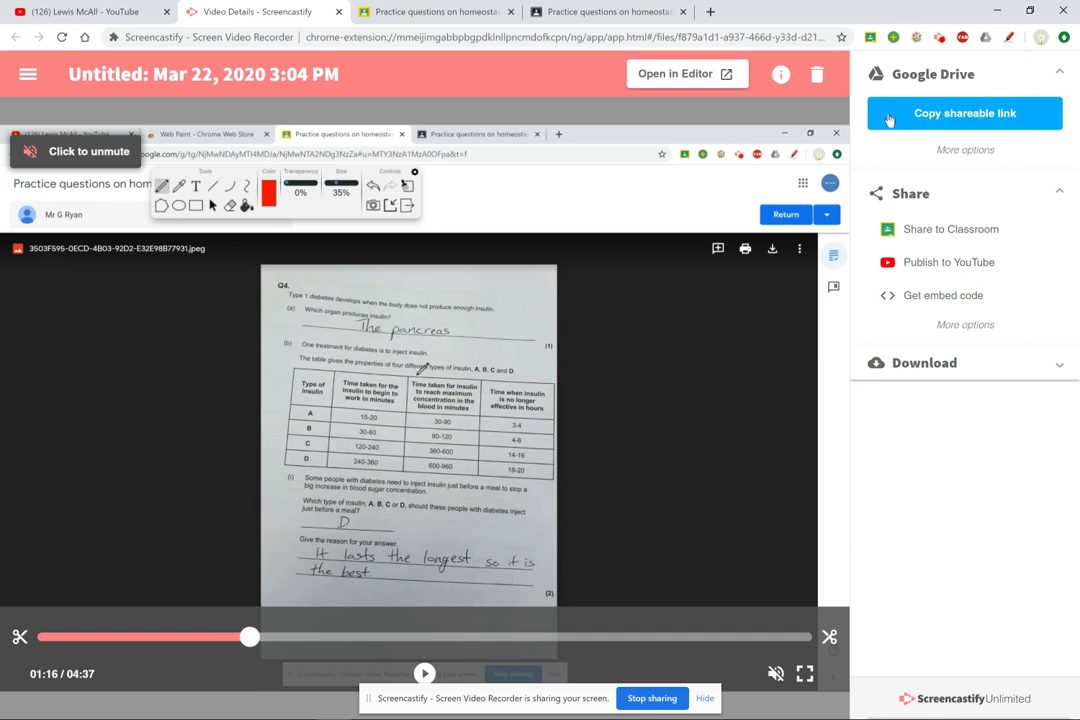
left_click(636, 12)
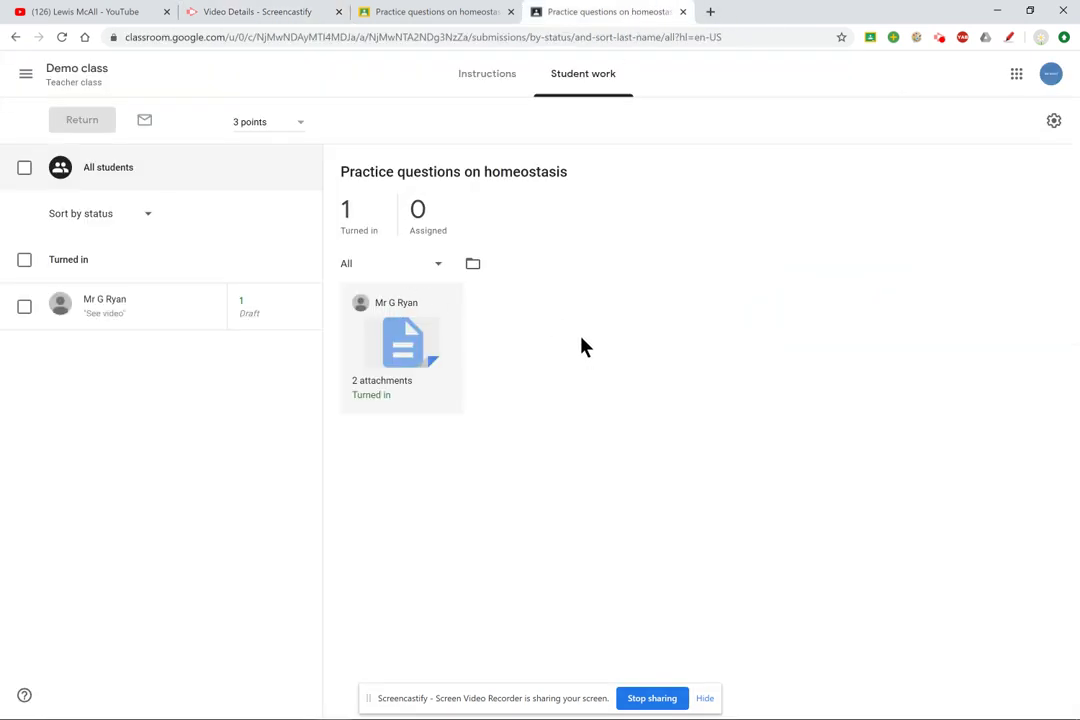
left_click(300, 20)
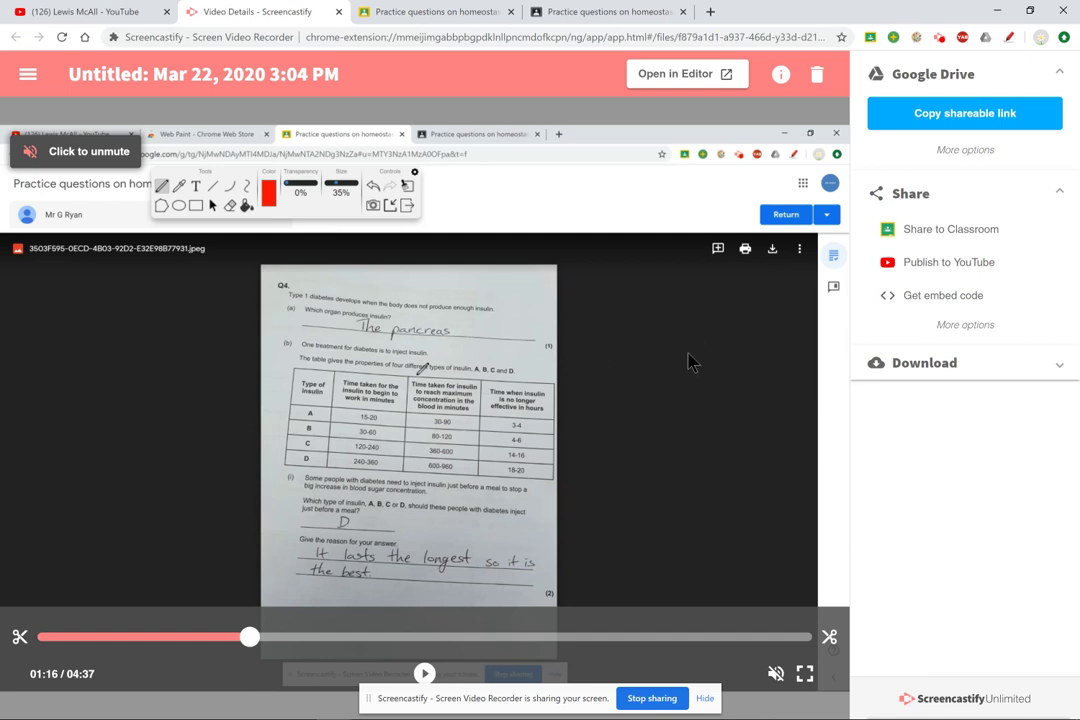
Step: Share the feedback video to Demo class with the Create assignment action
left_click(935, 232)
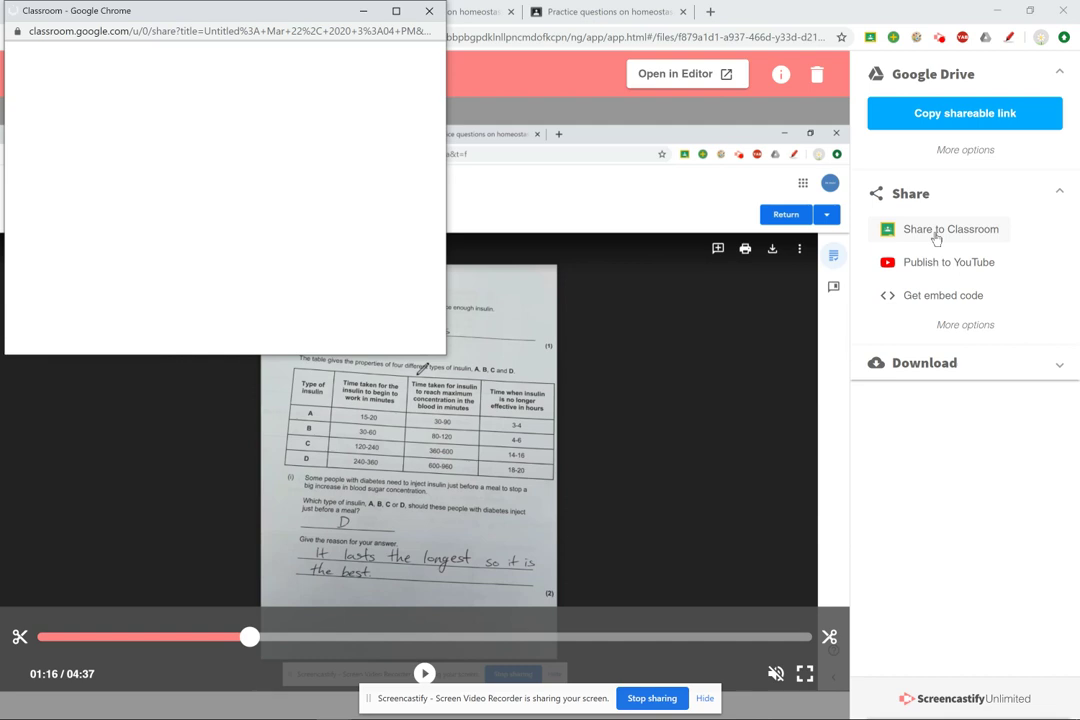
left_click(396, 13)
left_click(544, 185)
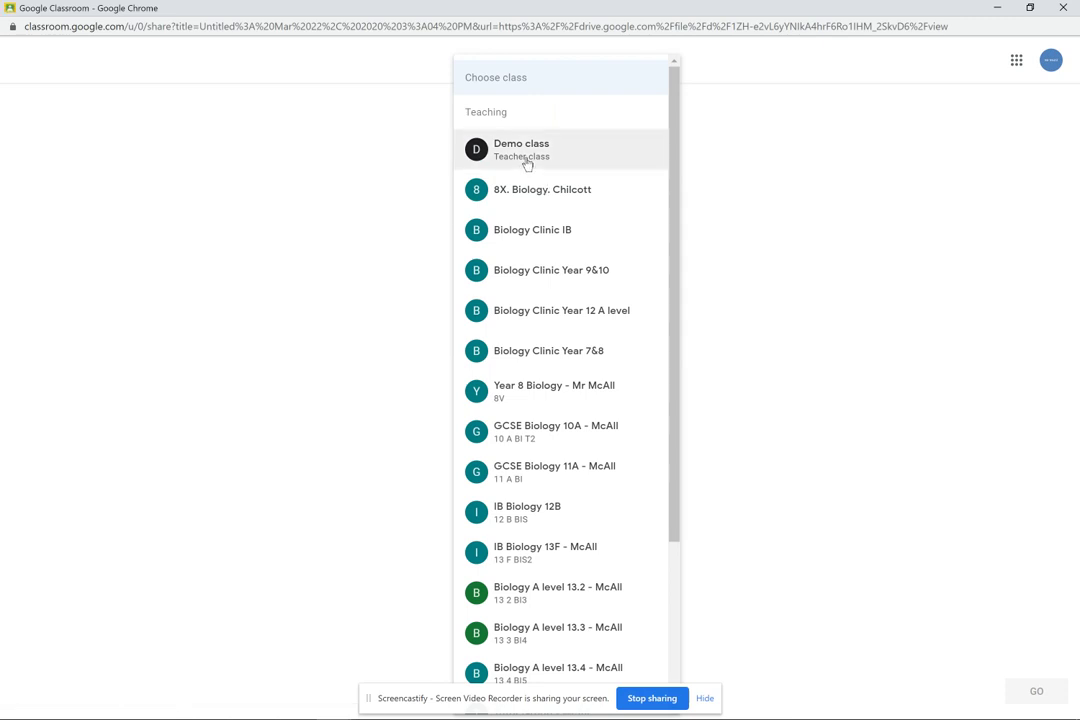
left_click(525, 162)
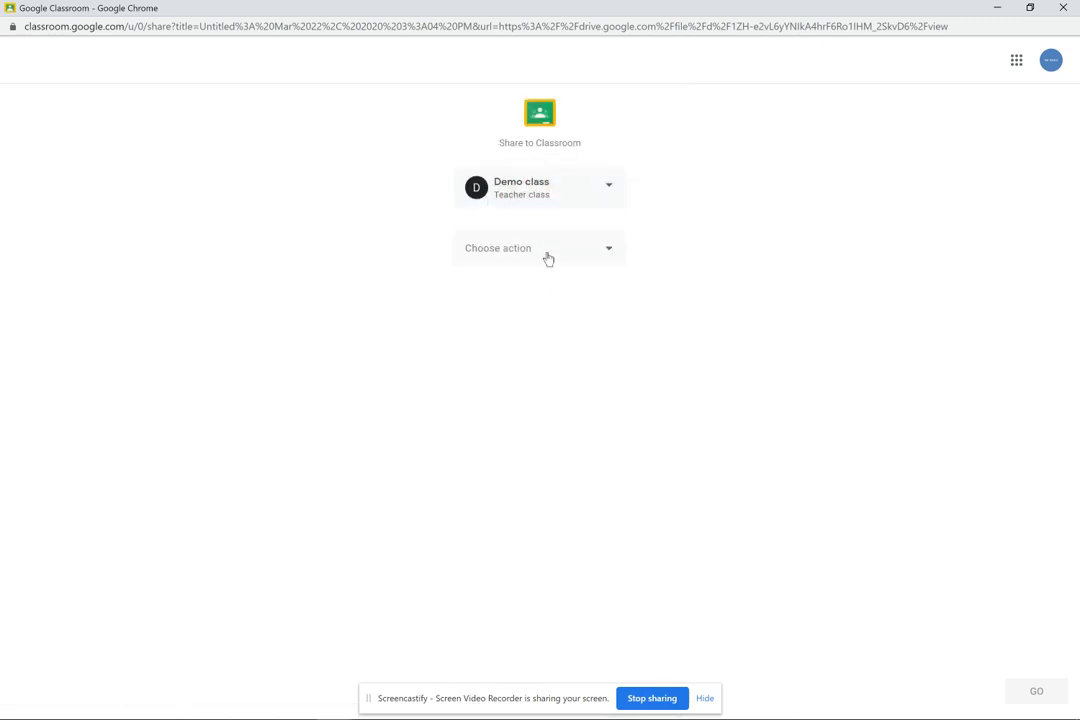
left_click(548, 254)
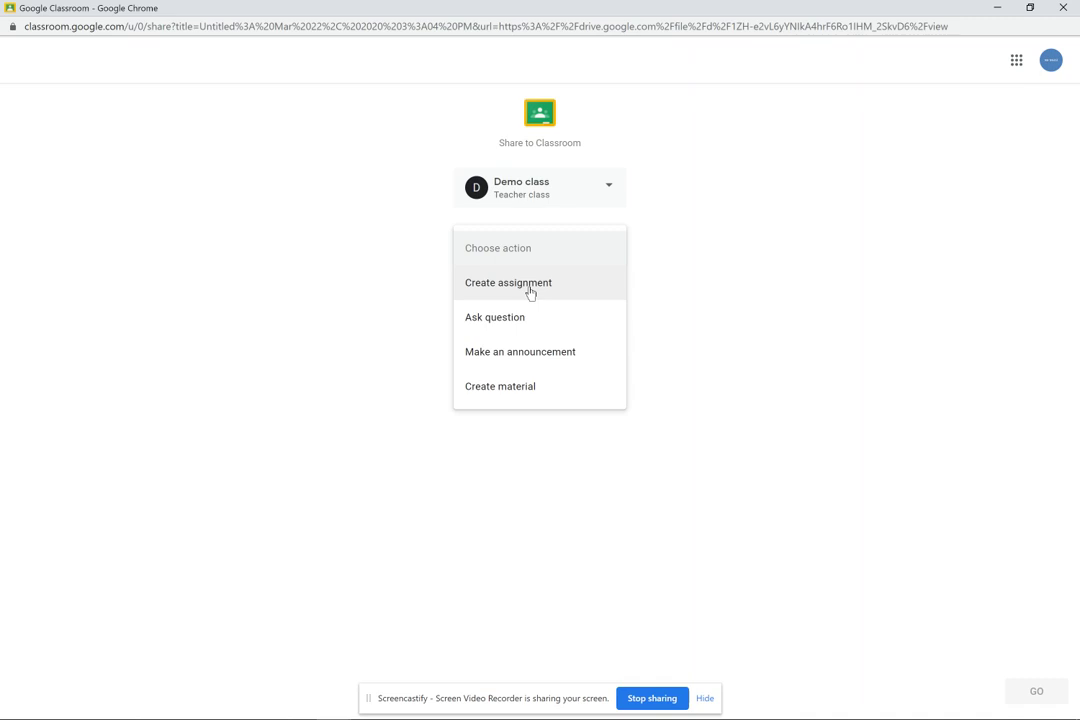
left_click(531, 290)
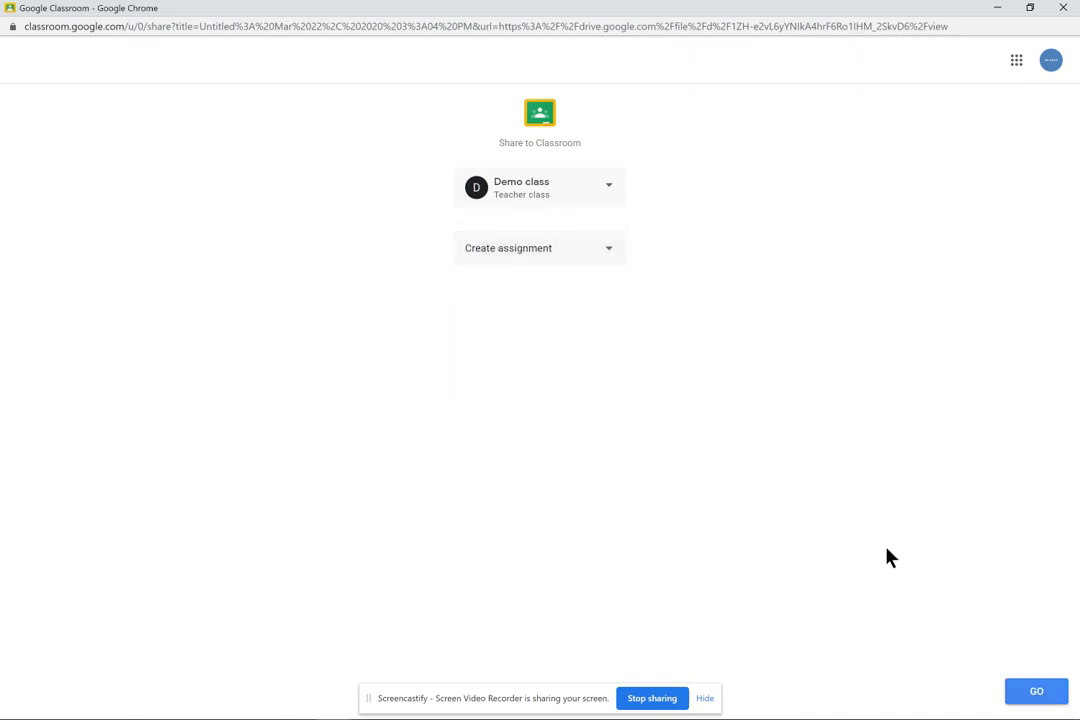
left_click(1036, 691)
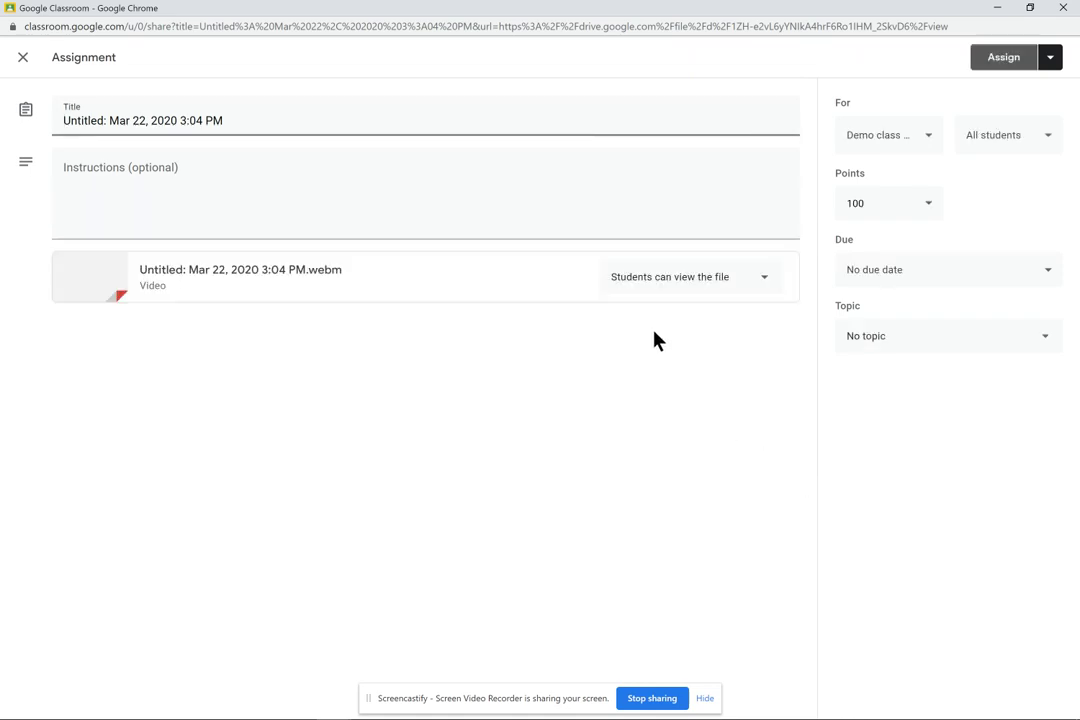
Step: Retitle the assignment 'Homework feedback'
left_click(469, 186)
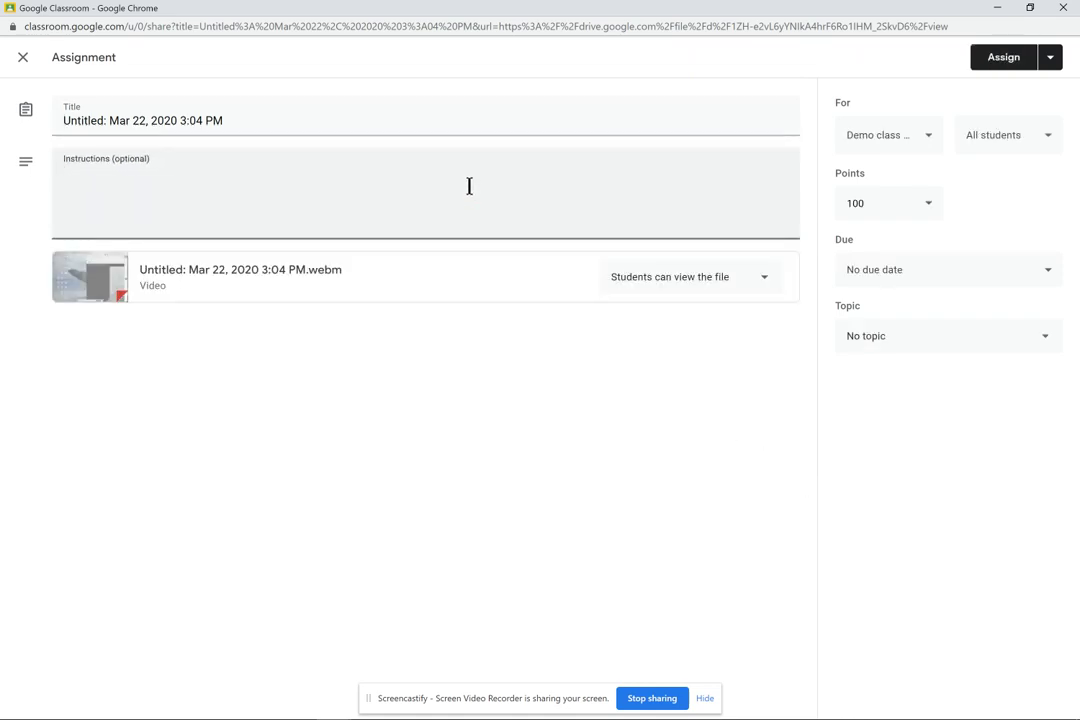
left_click_drag(267, 120, 40, 115)
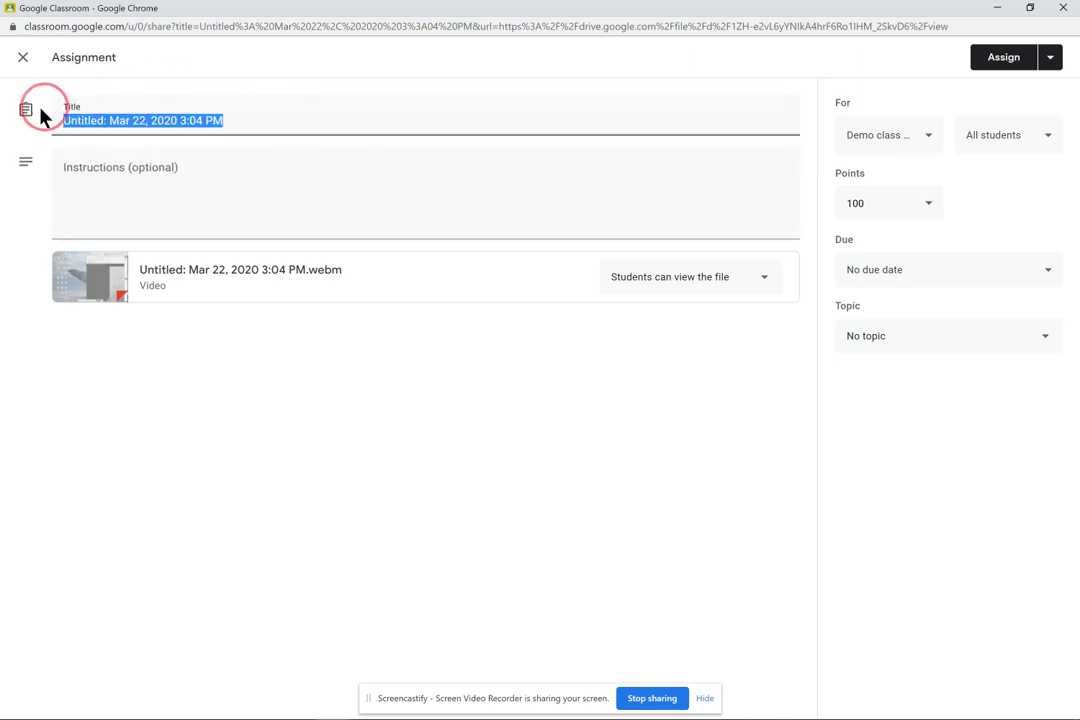
type("Hom")
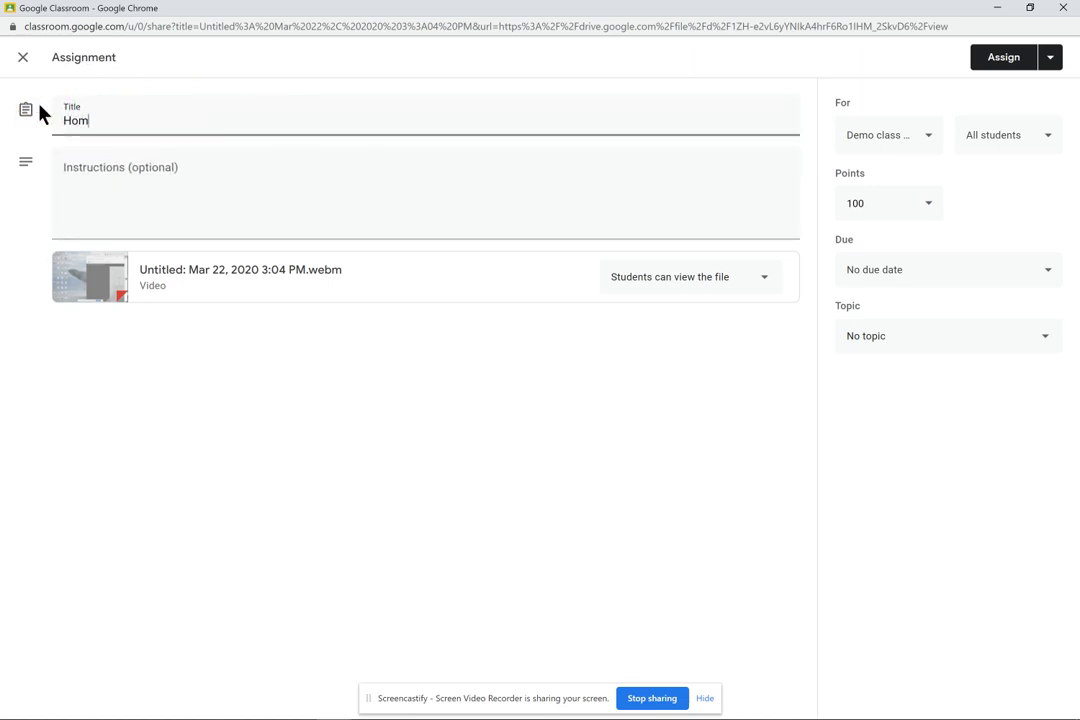
type("ework feedback")
Step: Paste the watch-video, answer-three-questions instructions and remove the extra blank lines
left_click(128, 210)
type("Watch the feedback video. Then answer the following three questions. Submit this work when you have completed it.  What was your overall score on the assignment?    What did you do well?    Based on the feedback, summarise at two or three ways you can improve on your next assignment:")
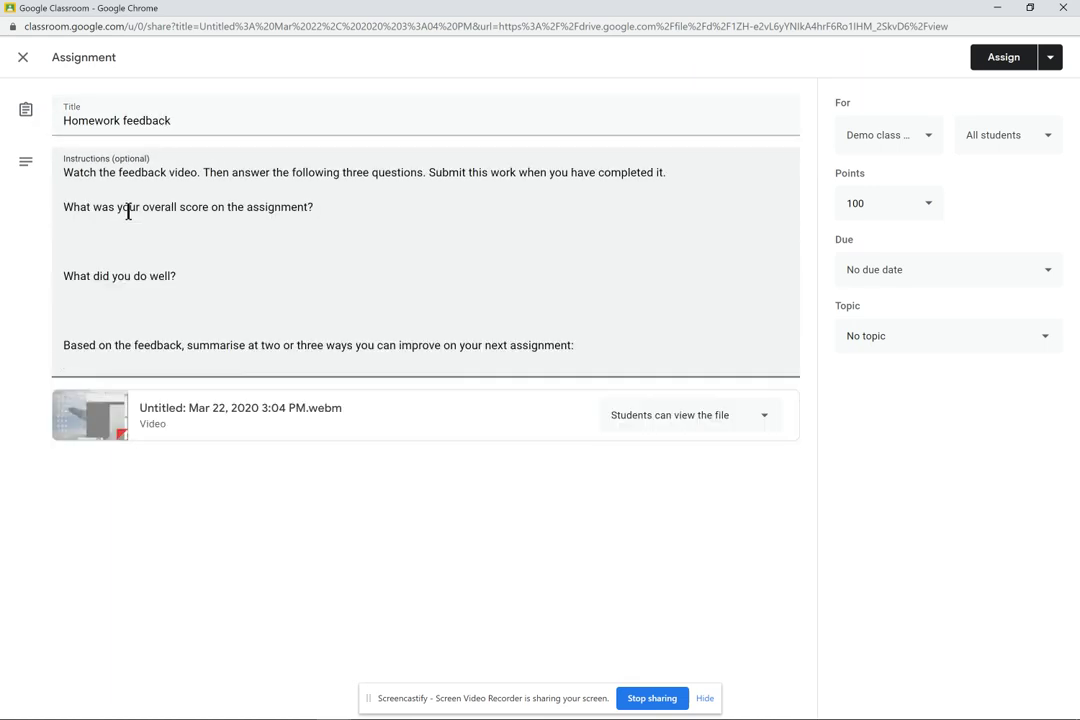
left_click(92, 229)
key("Delete")
key("Delete")
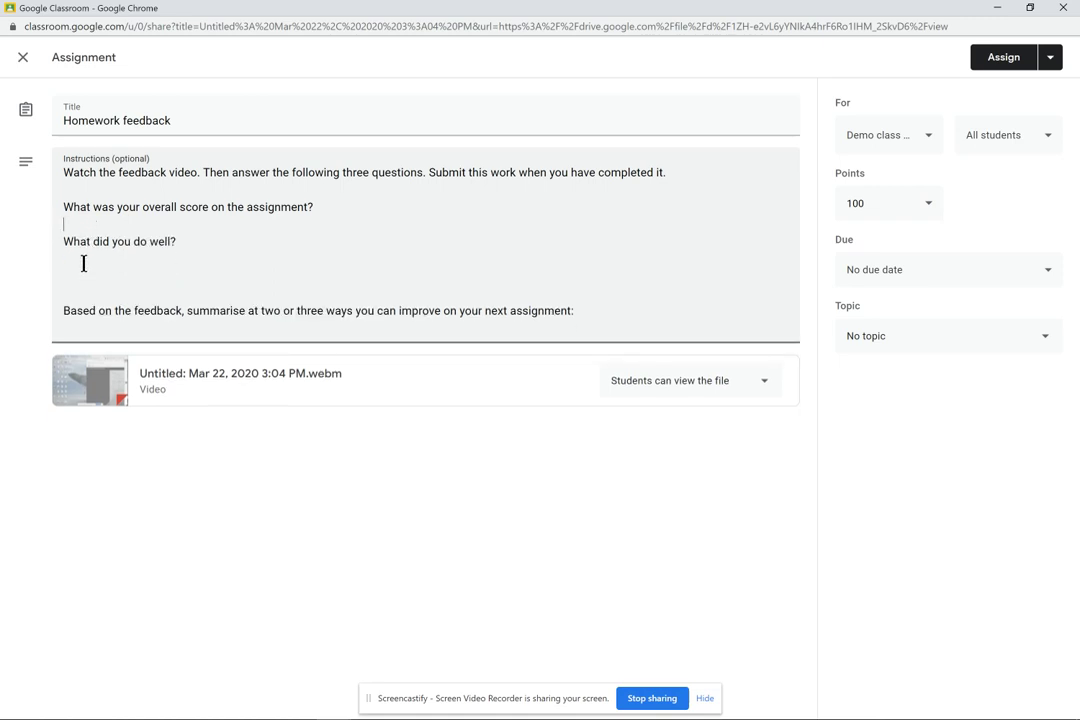
left_click(79, 260)
key("Delete")
key("Delete")
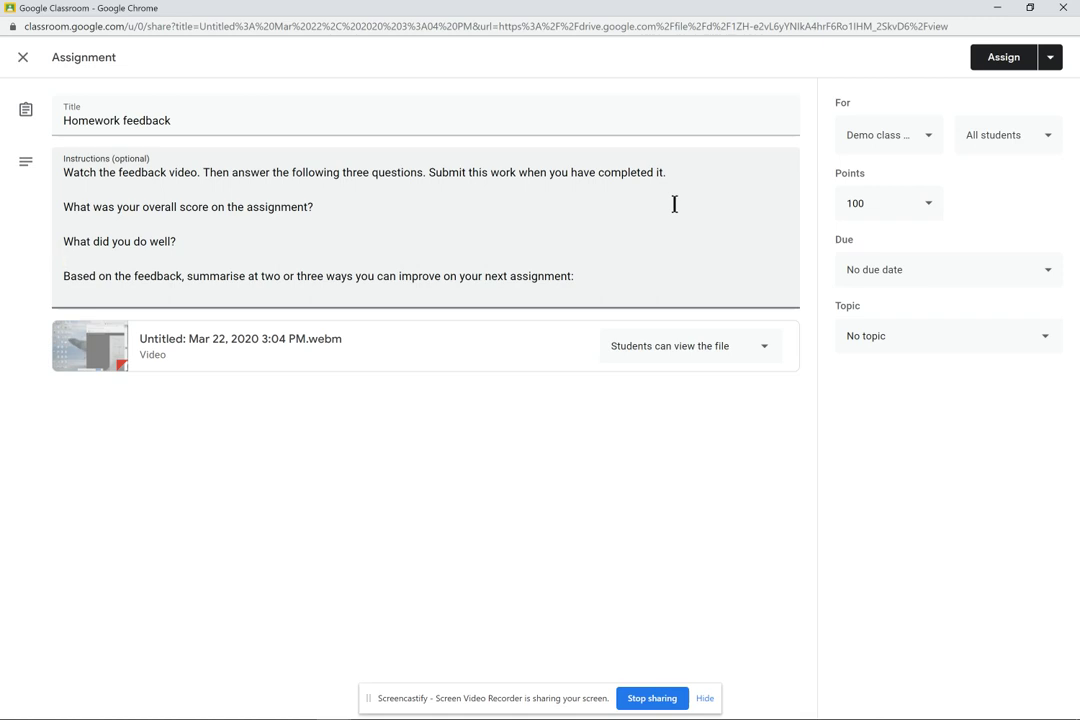
Step: Make the assignment unmarked, due 23 March, under the Homeostasis topic
left_click(888, 219)
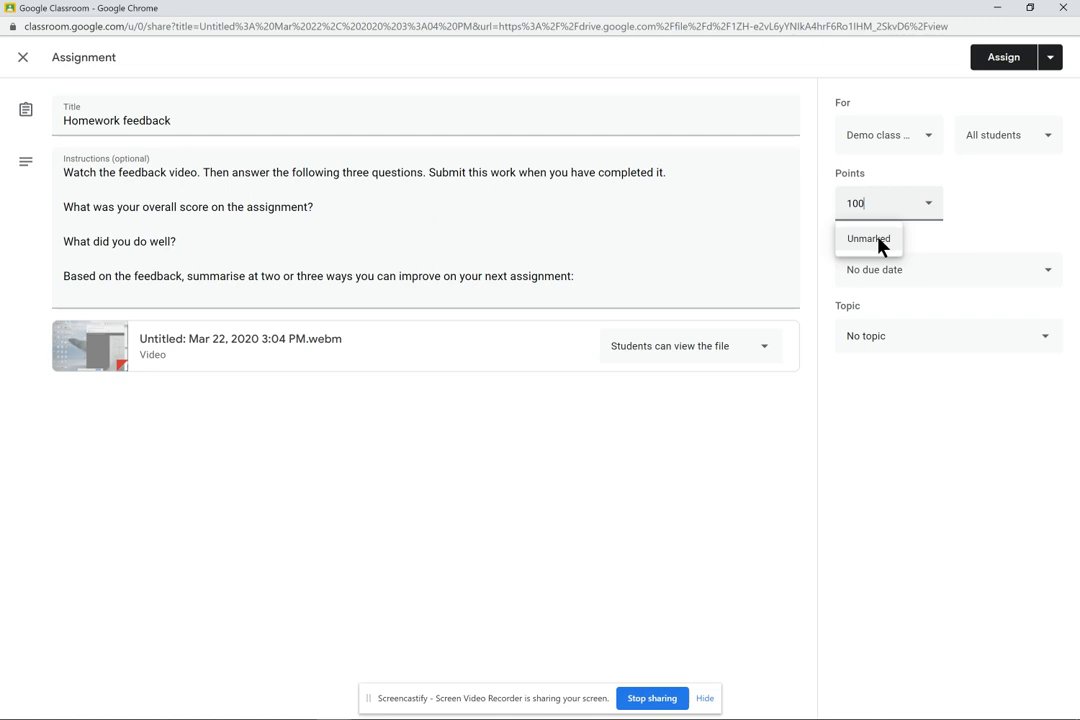
left_click(880, 241)
left_click(860, 270)
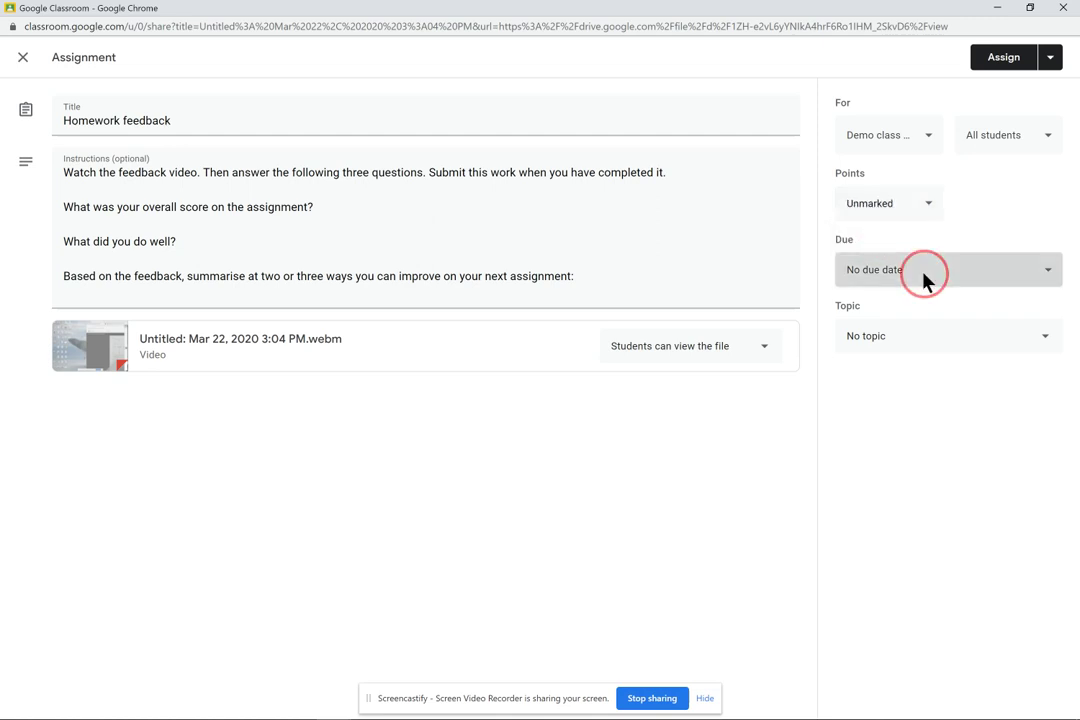
left_click(878, 327)
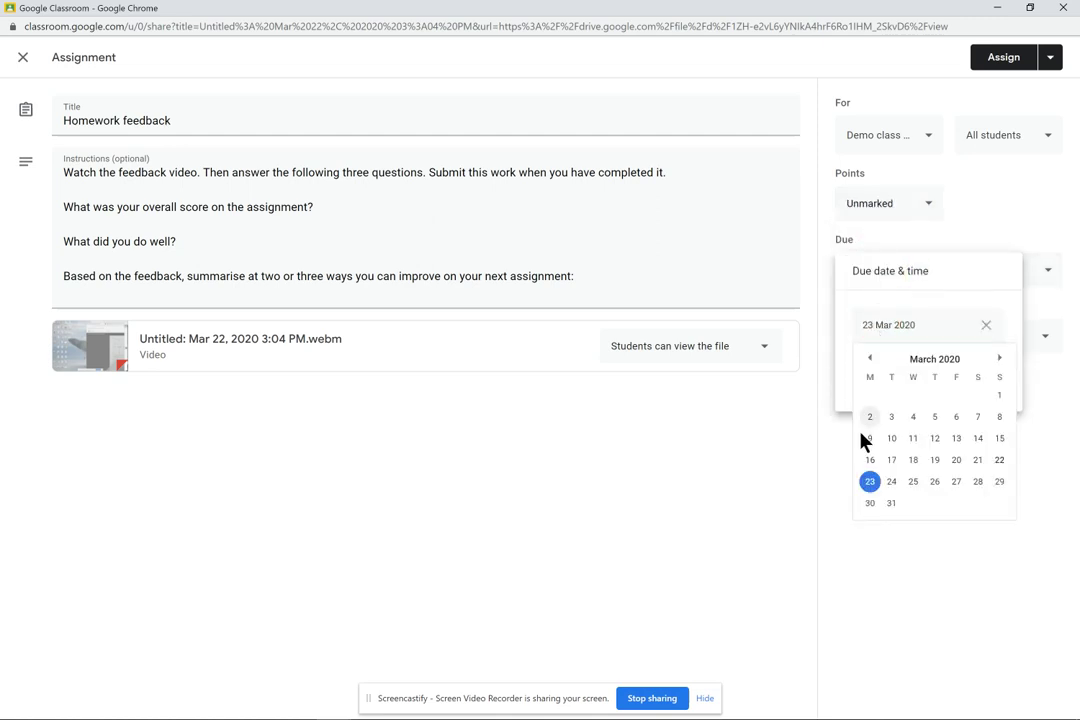
left_click(868, 484)
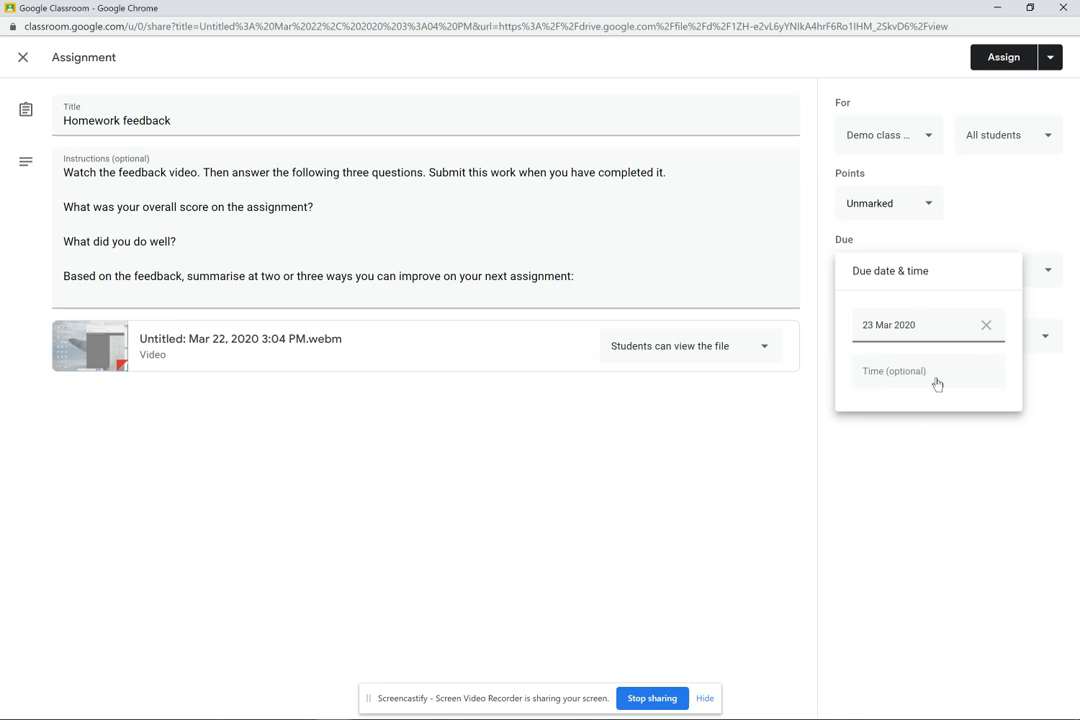
left_click(1018, 210)
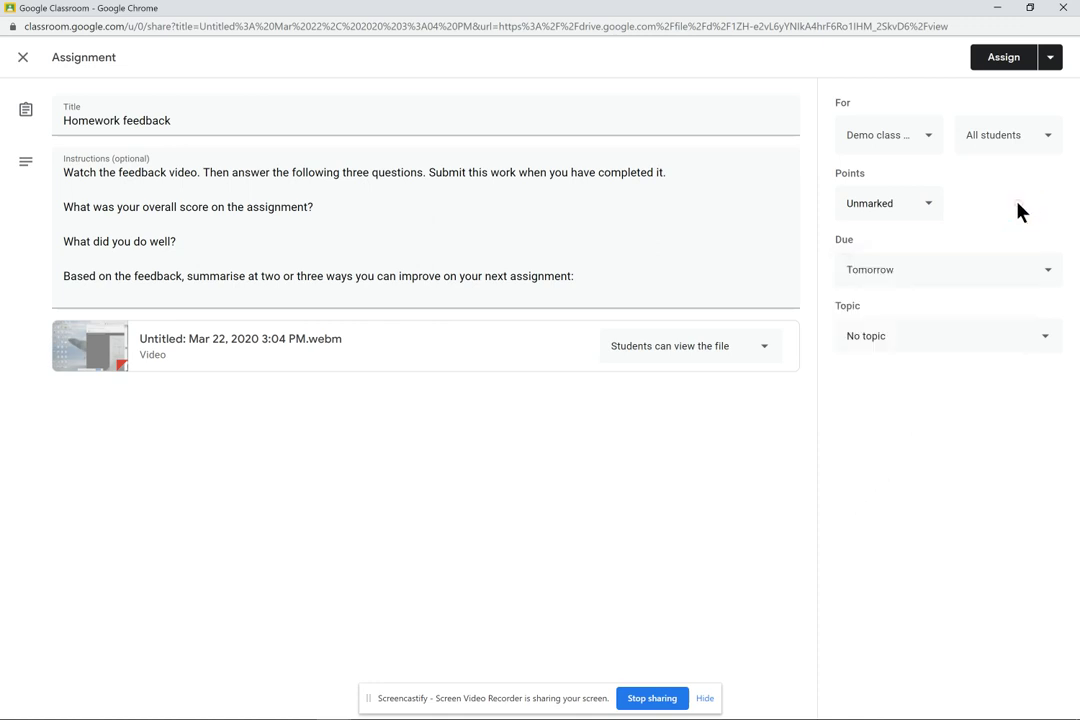
left_click(964, 344)
left_click(914, 427)
Step: Set the assignment's recipients back to all students in Demo class
left_click(1011, 137)
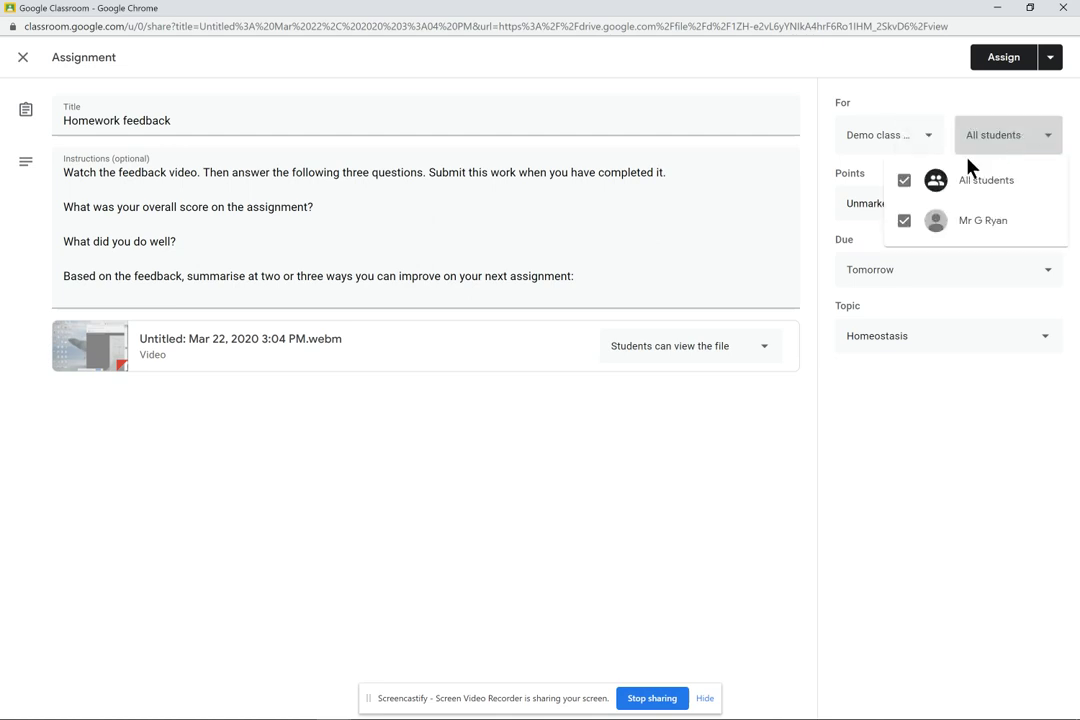
left_click(905, 181)
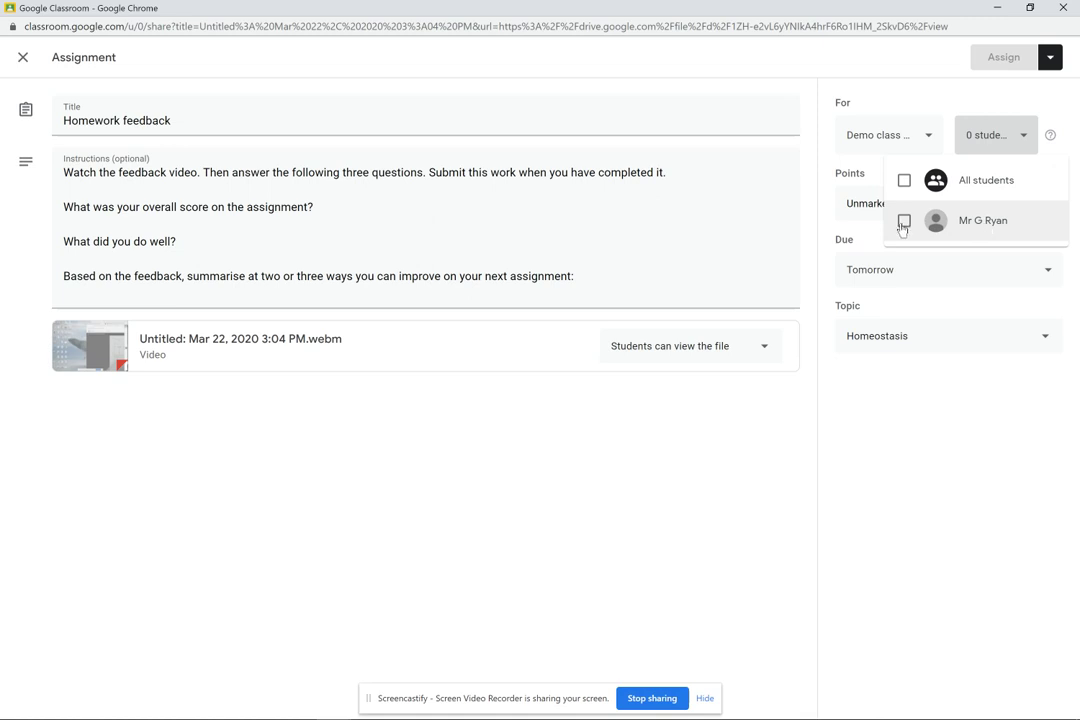
left_click(903, 224)
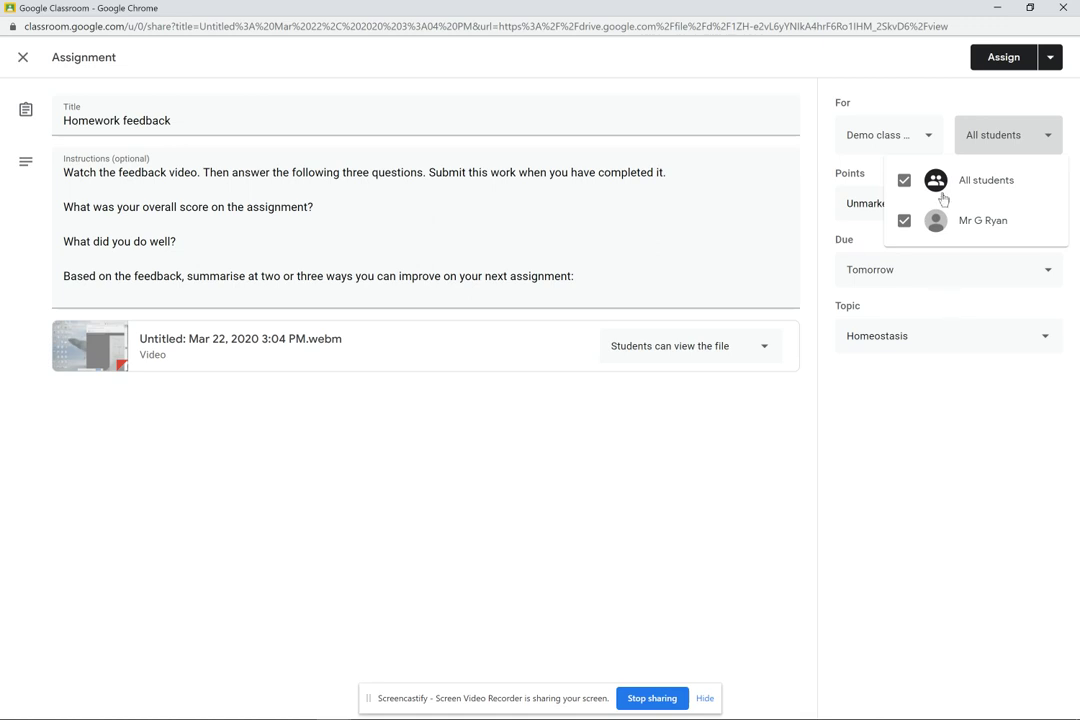
left_click(991, 60)
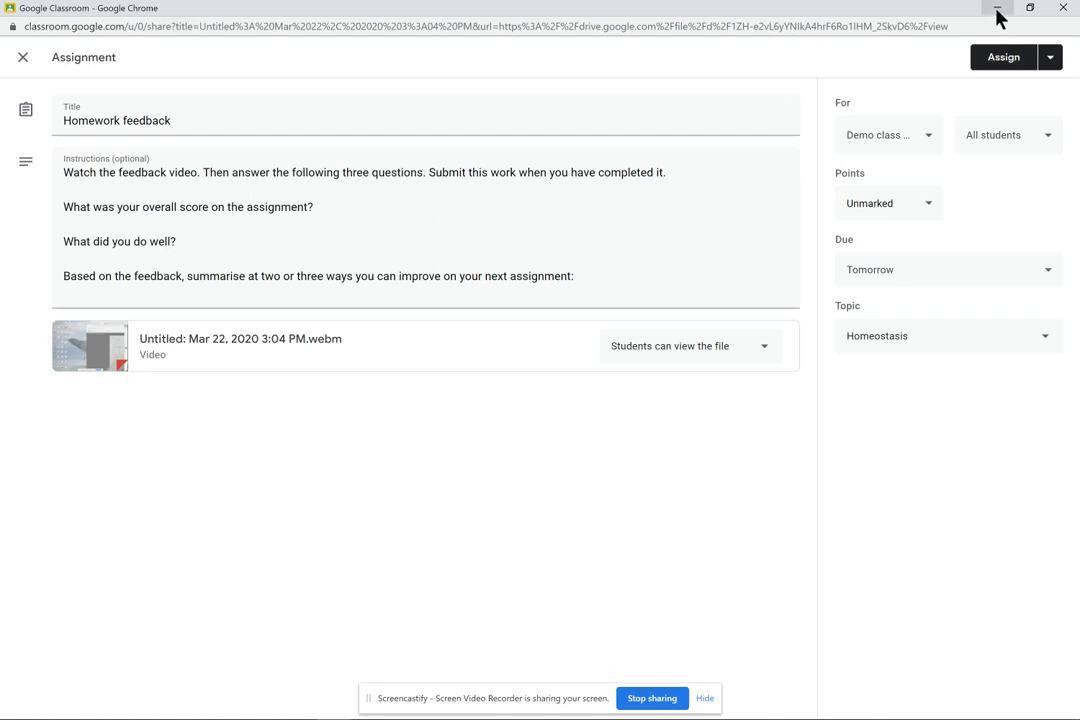
Step: Minimize Chrome and maximize the Camera app's HoverCam live view
left_click(997, 10)
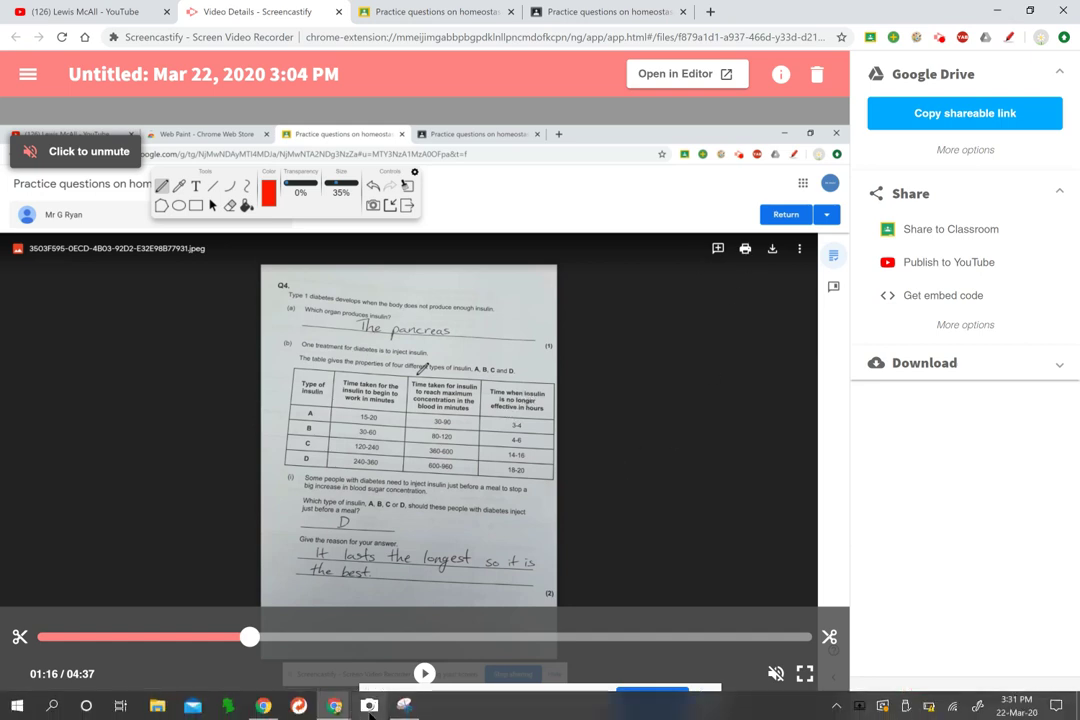
left_click(369, 706)
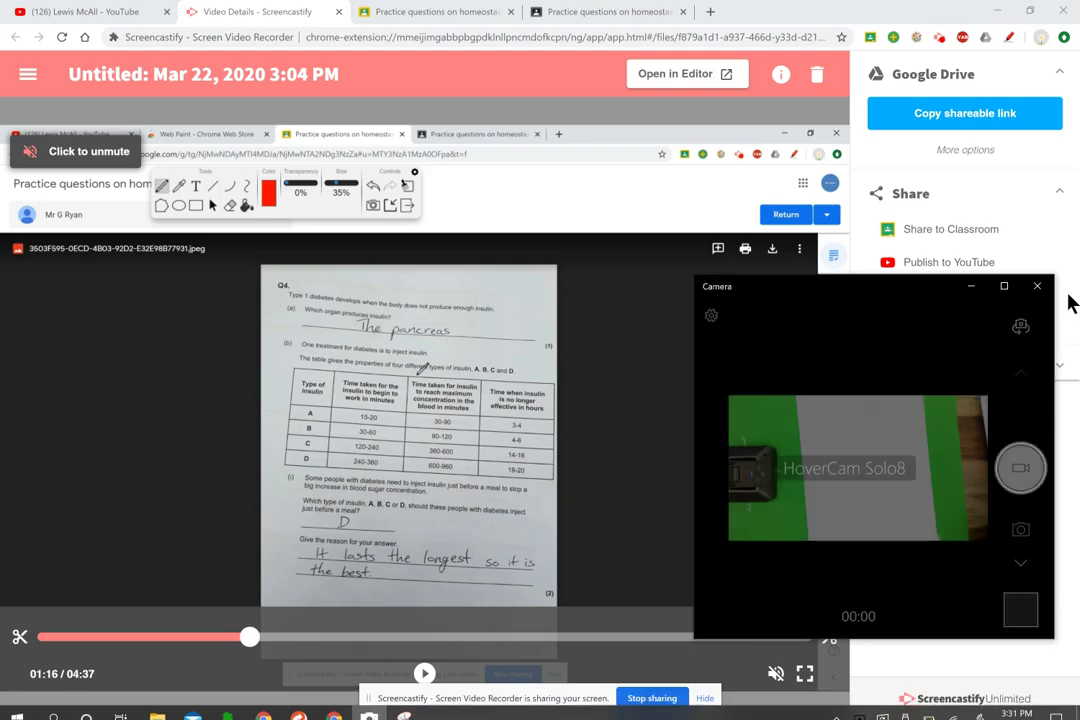
left_click(1004, 286)
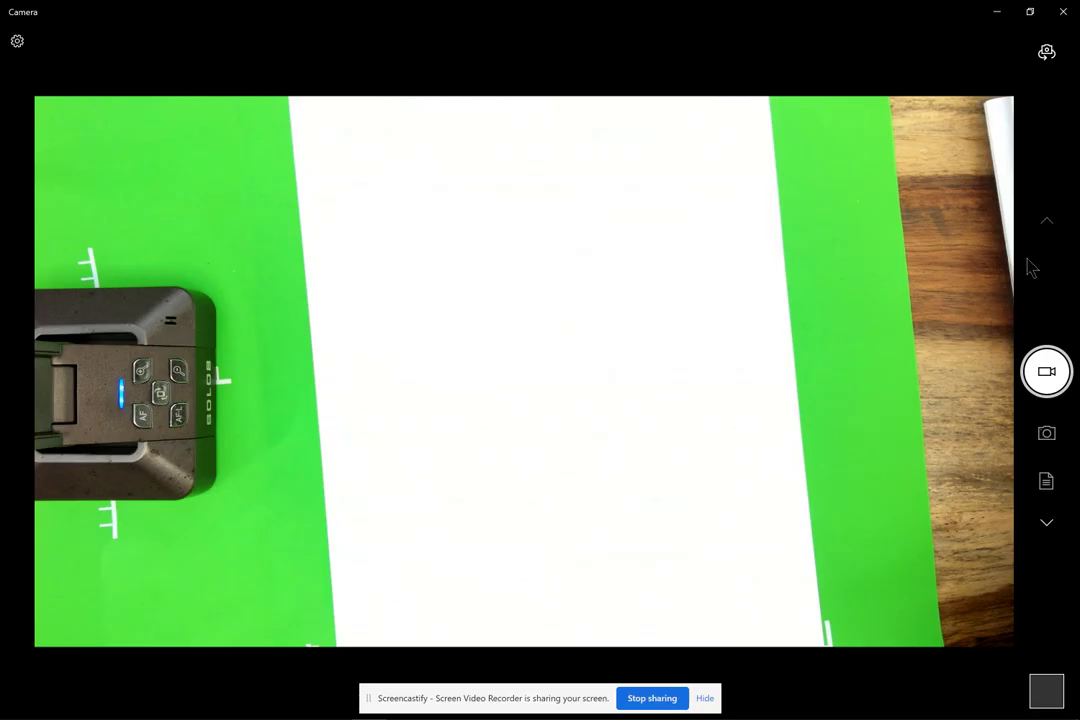